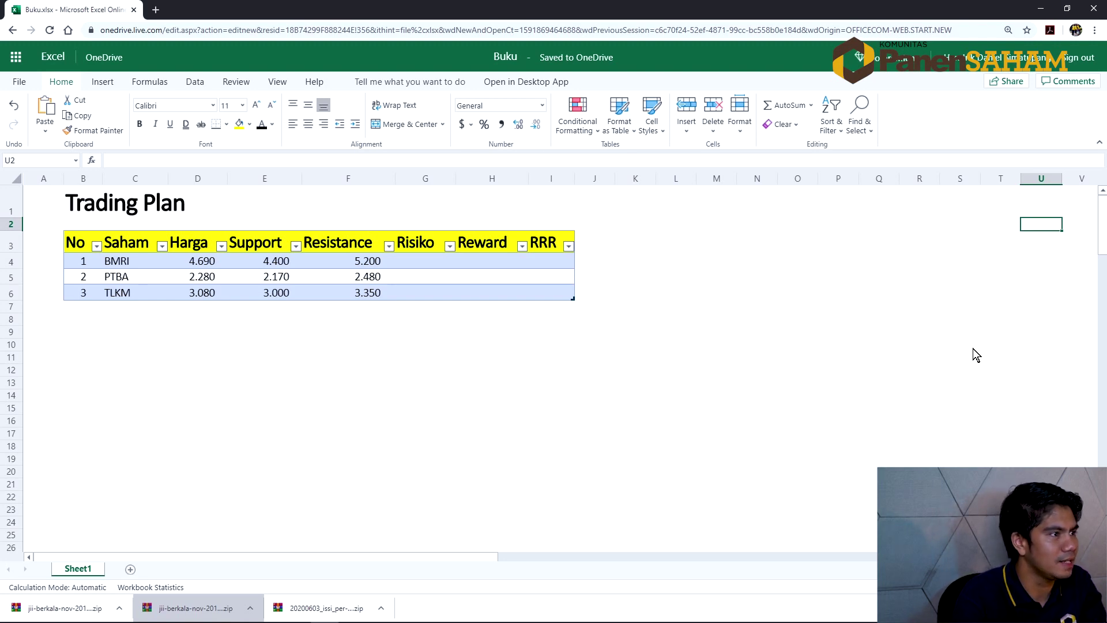
- Enter the formula =(E4/D4)-1 in the Risiko cell of the BMRI row to fill the Risiko column
{"action": "left_click", "coordinate": [415, 256]}
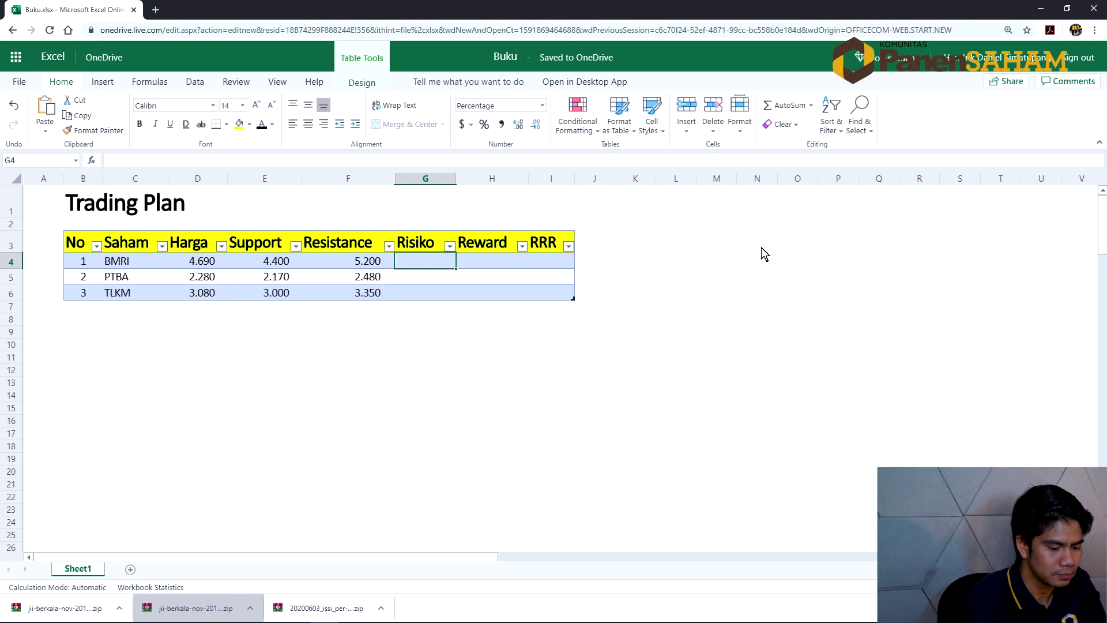
{"action": "type", "text": "=("}
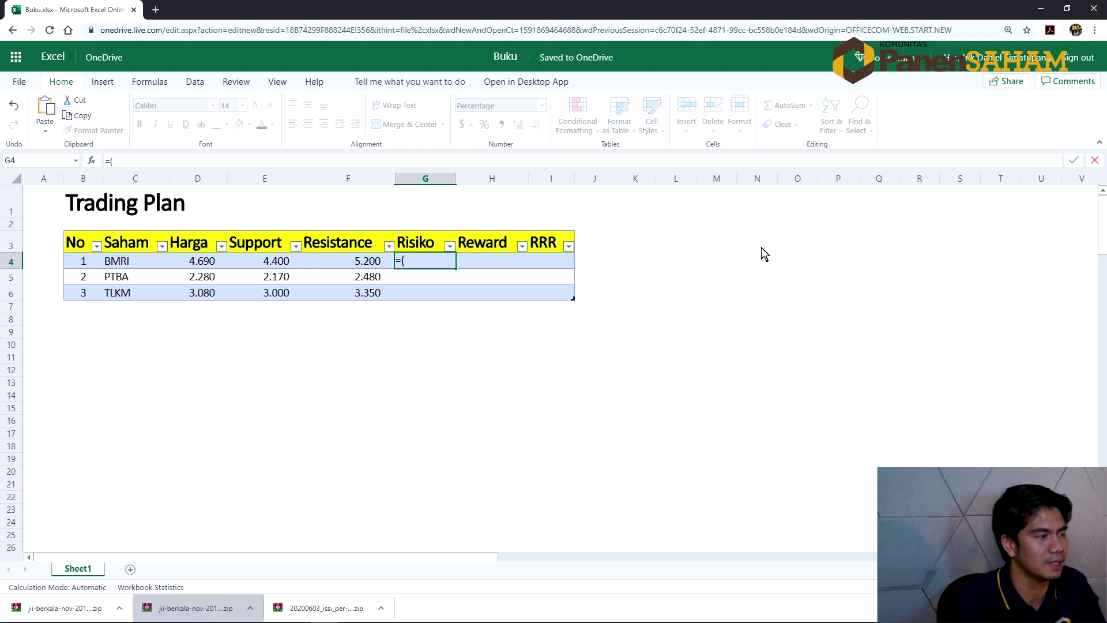
{"action": "key", "text": "Left"}
{"action": "key", "text": "Left"}
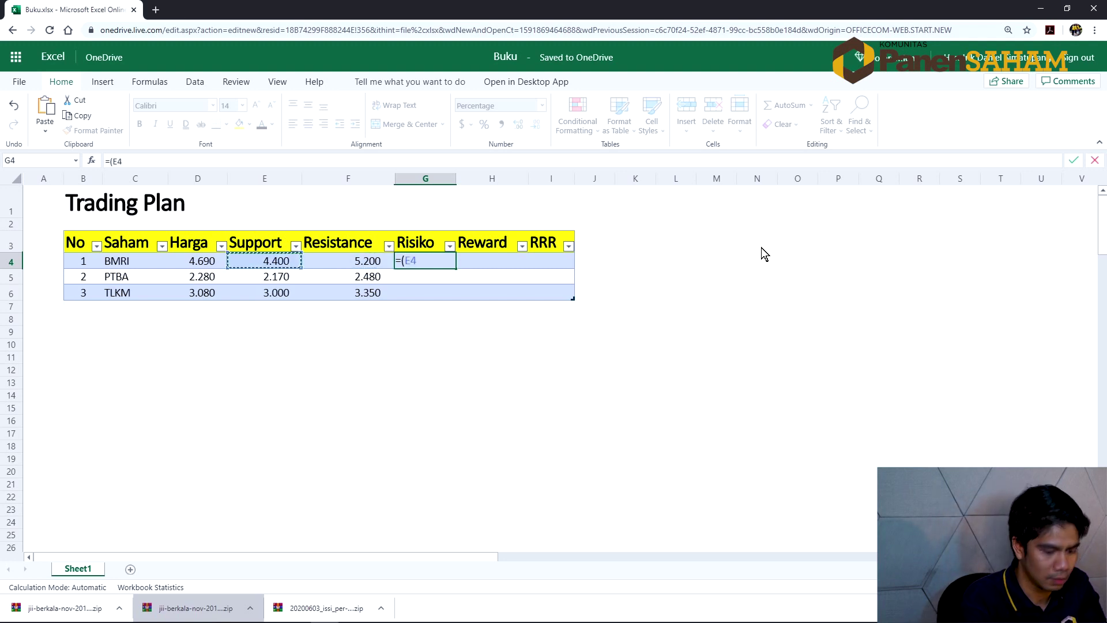
{"action": "type", "text": "/"}
{"action": "key", "text": "Left"}
{"action": "key", "text": "Left"}
{"action": "key", "text": "Left"}
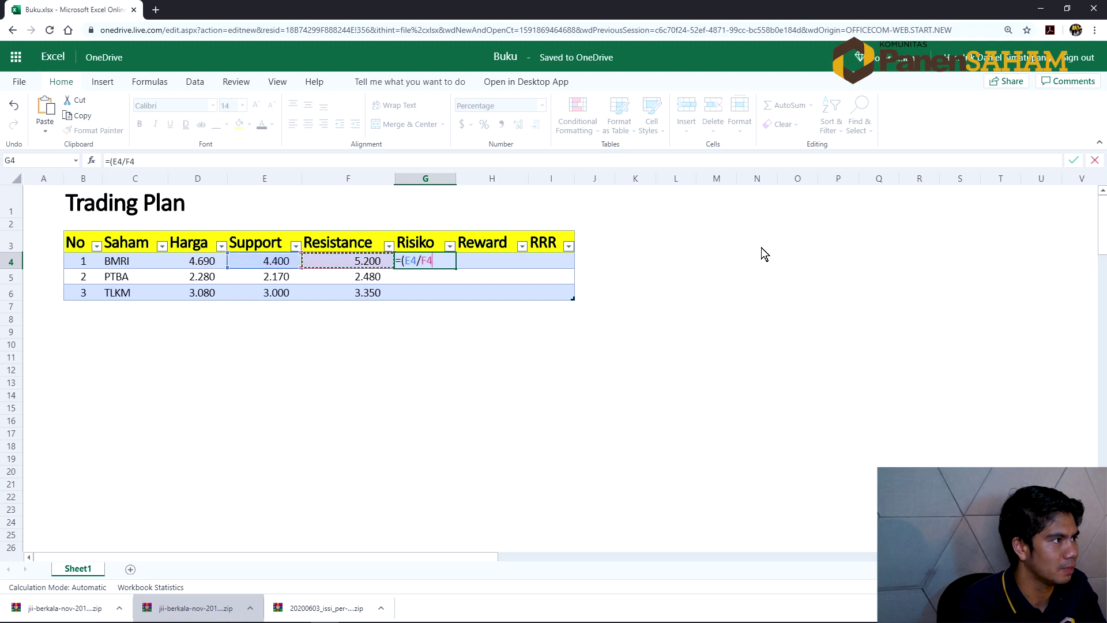
{"action": "type", "text": ")-1"}
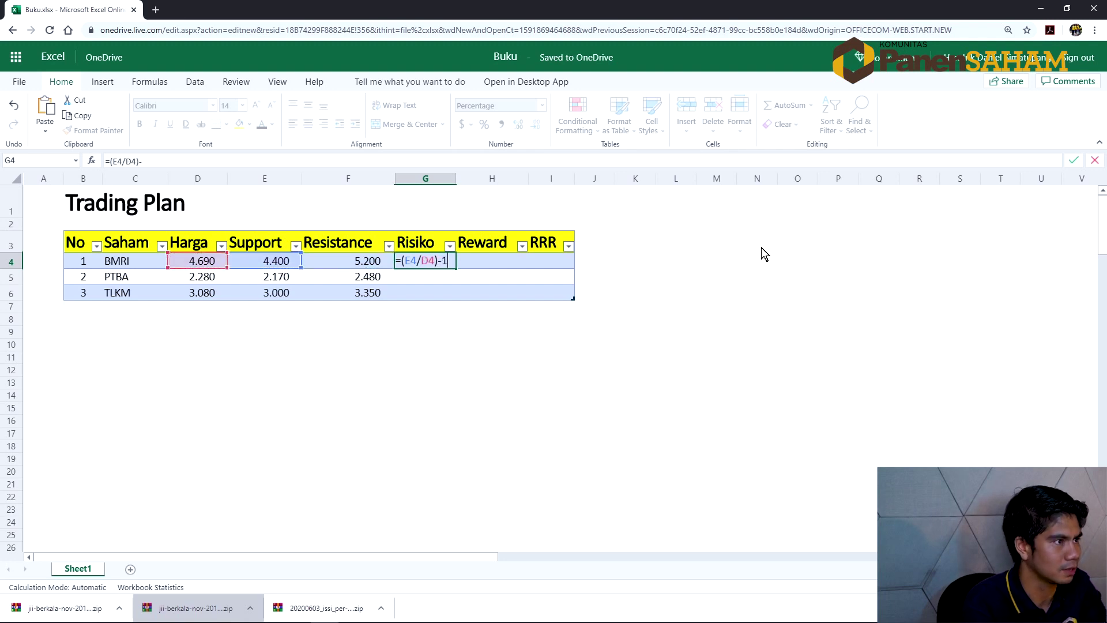
{"action": "key", "text": "Return"}
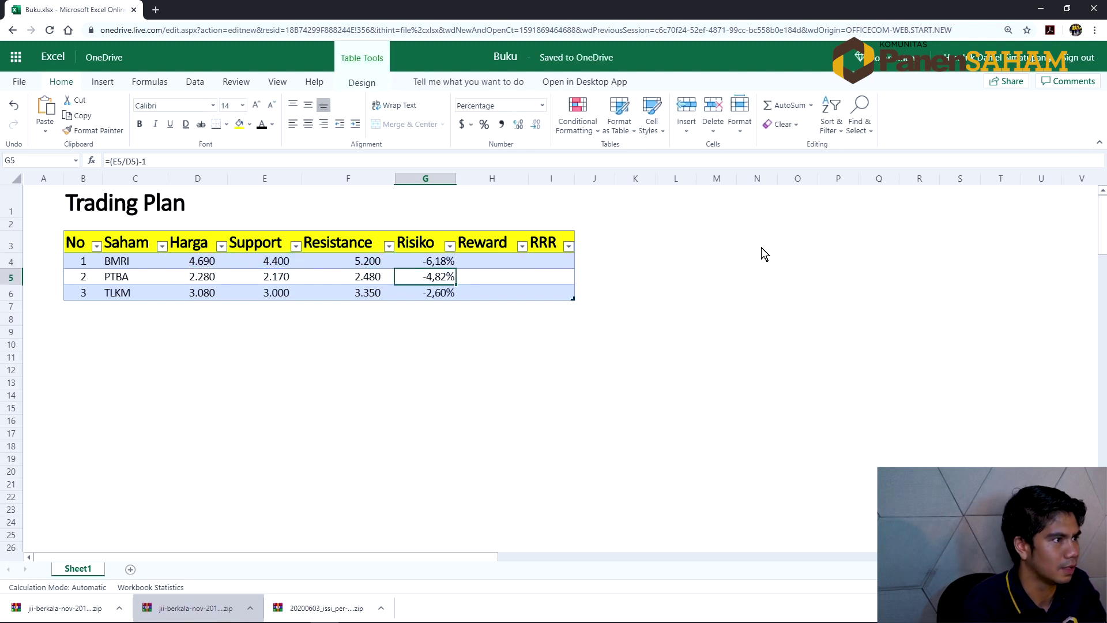
{"action": "key", "text": "Up"}
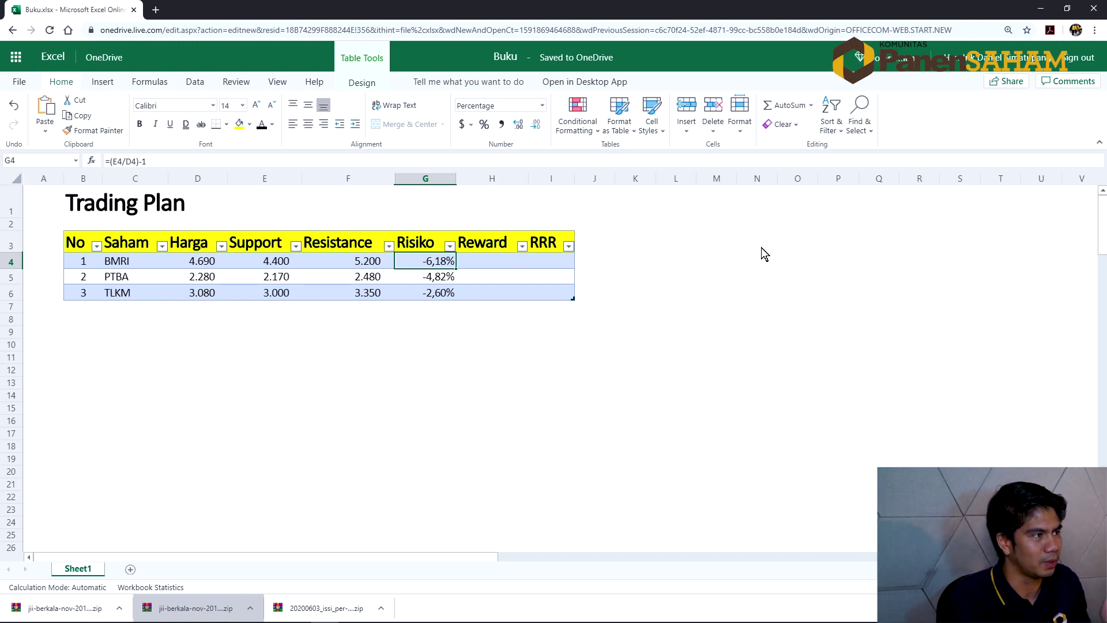
{"action": "key", "text": "Down"}
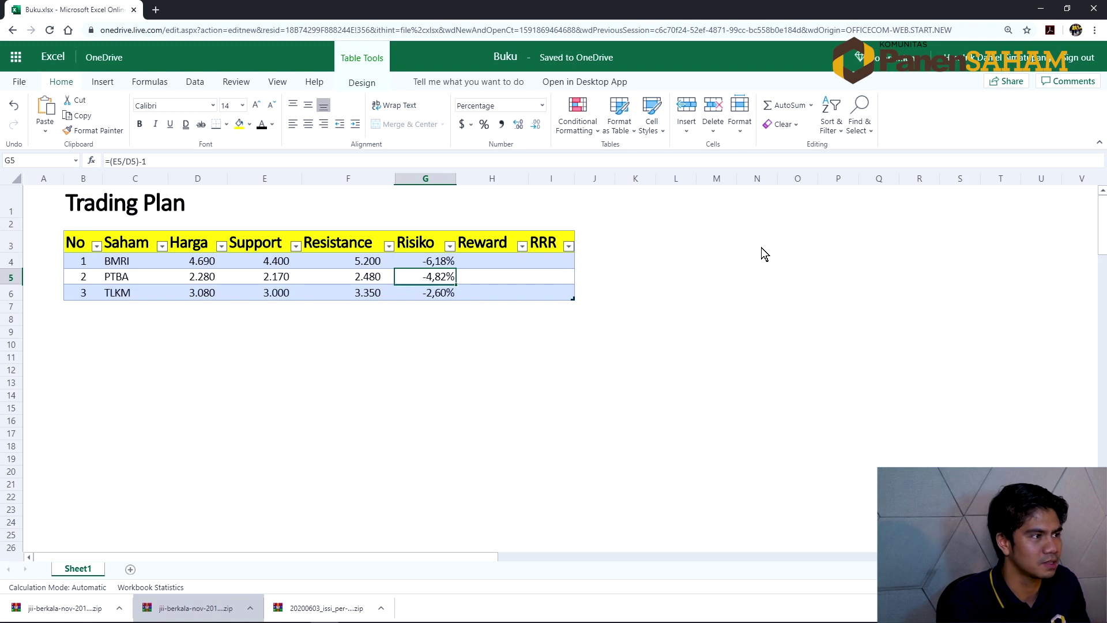
{"action": "key", "text": "Down"}
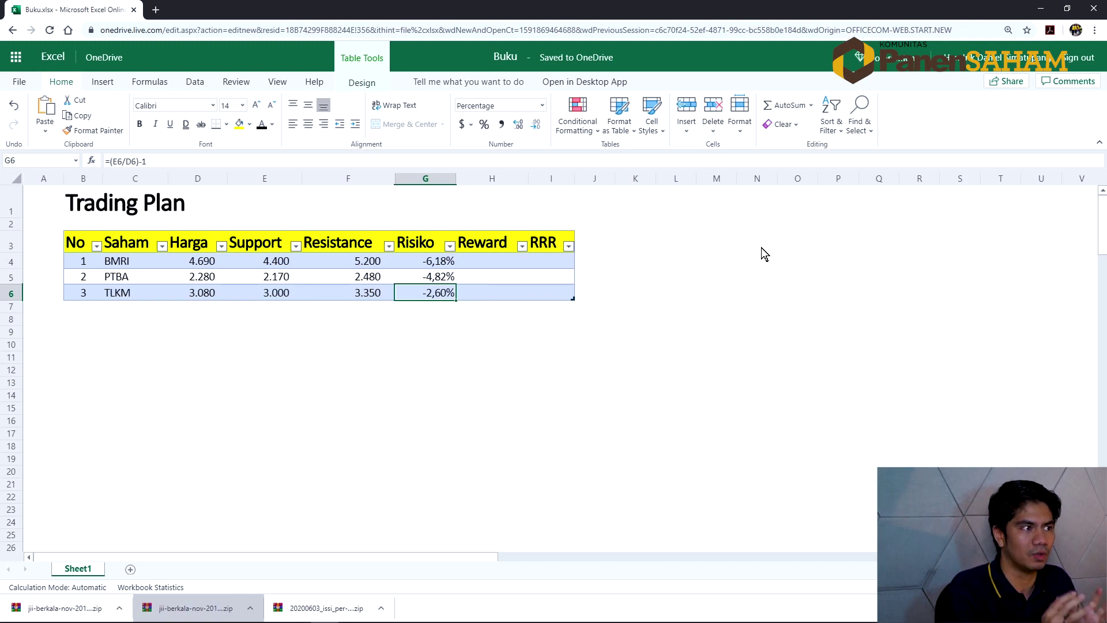
- Enter the formula =(F4/D4)-1 in the Reward cell of the BMRI row to fill the Reward column
{"action": "key", "text": "Up"}
{"action": "key", "text": "Up"}
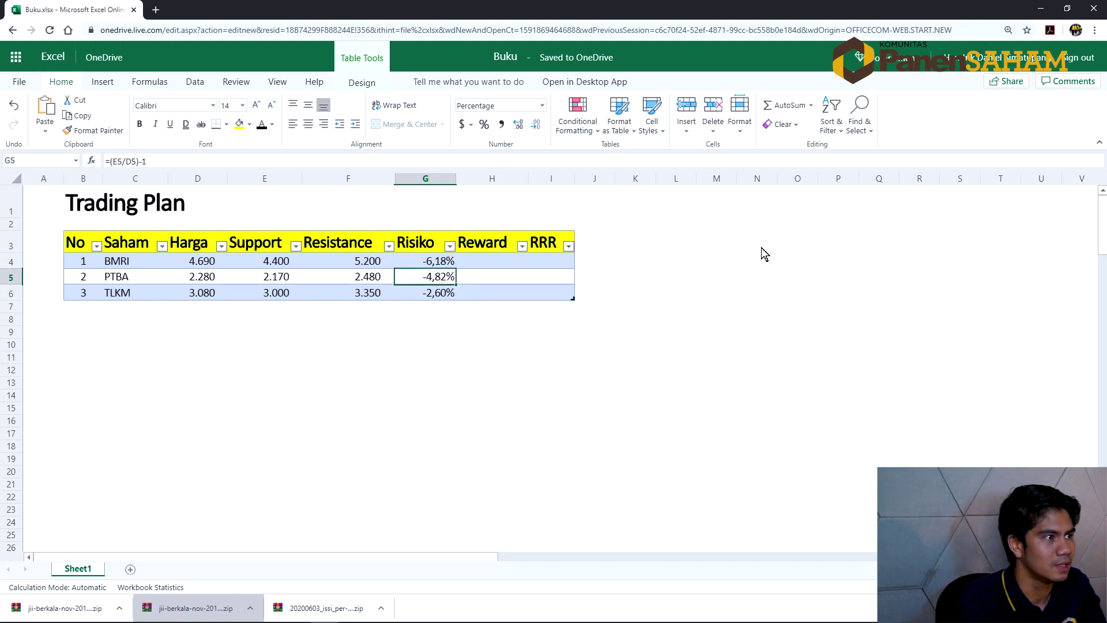
{"action": "key", "text": "Right"}
{"action": "type", "text": "=("}
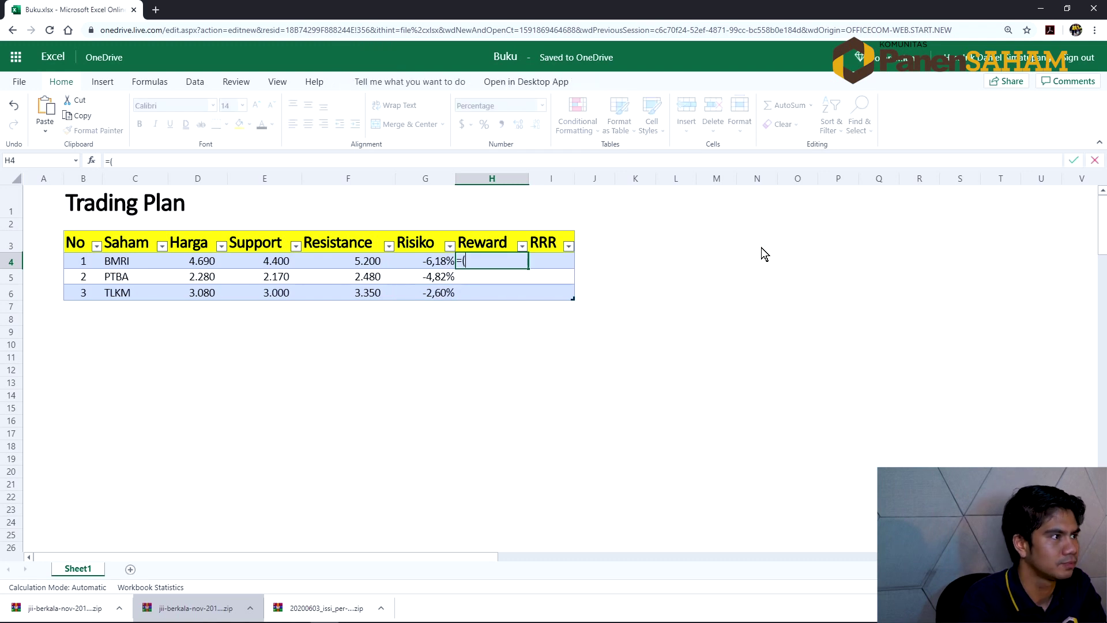
{"action": "key", "text": "Left"}
{"action": "key", "text": "Left"}
{"action": "type", "text": "/"}
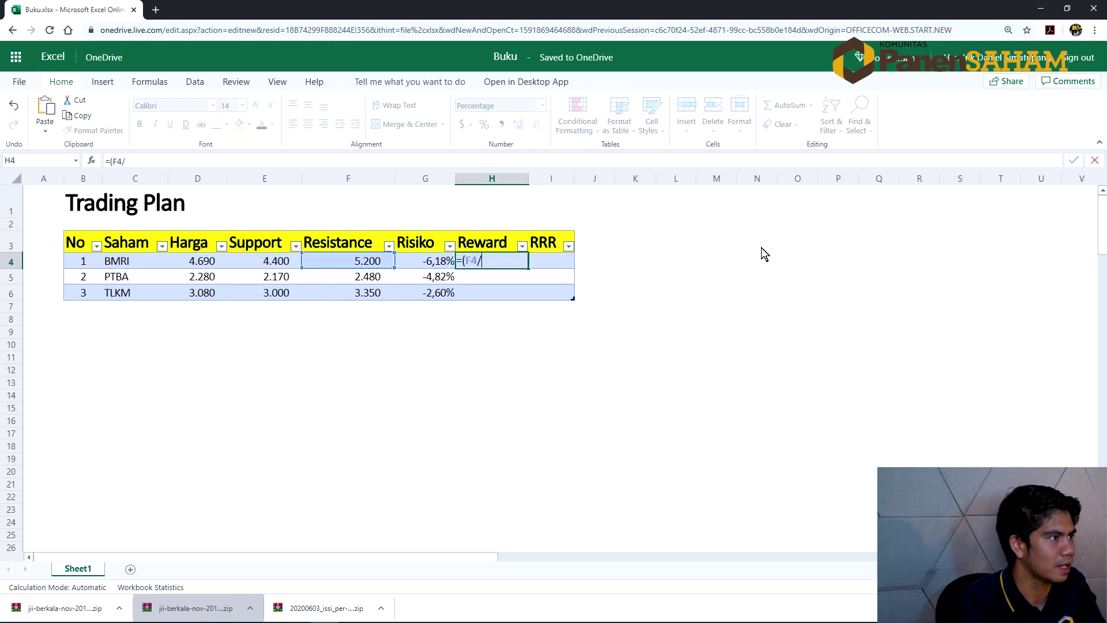
{"action": "key", "text": "Left"}
{"action": "key", "text": "Left"}
{"action": "key", "text": "Left"}
{"action": "key", "text": "Left"}
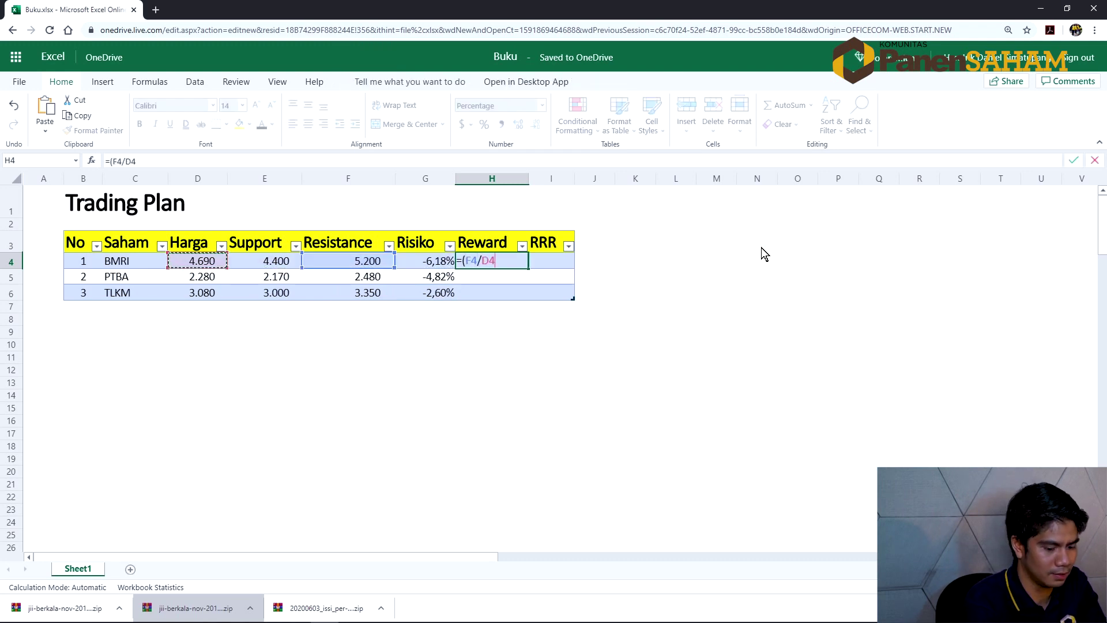
{"action": "type", "text": ")"}
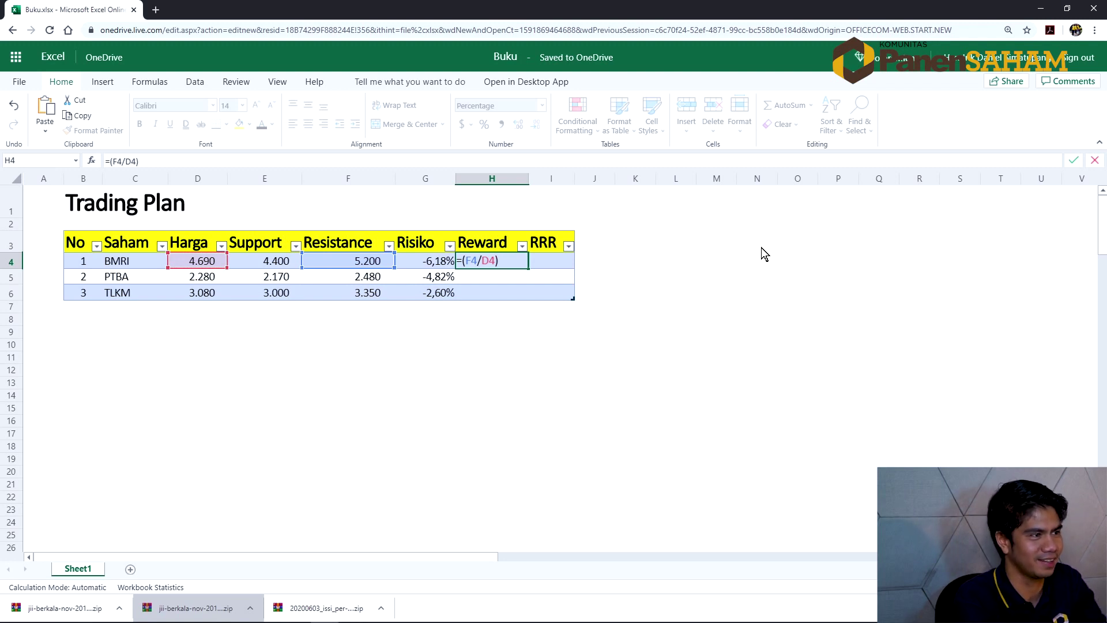
{"action": "type", "text": "-1"}
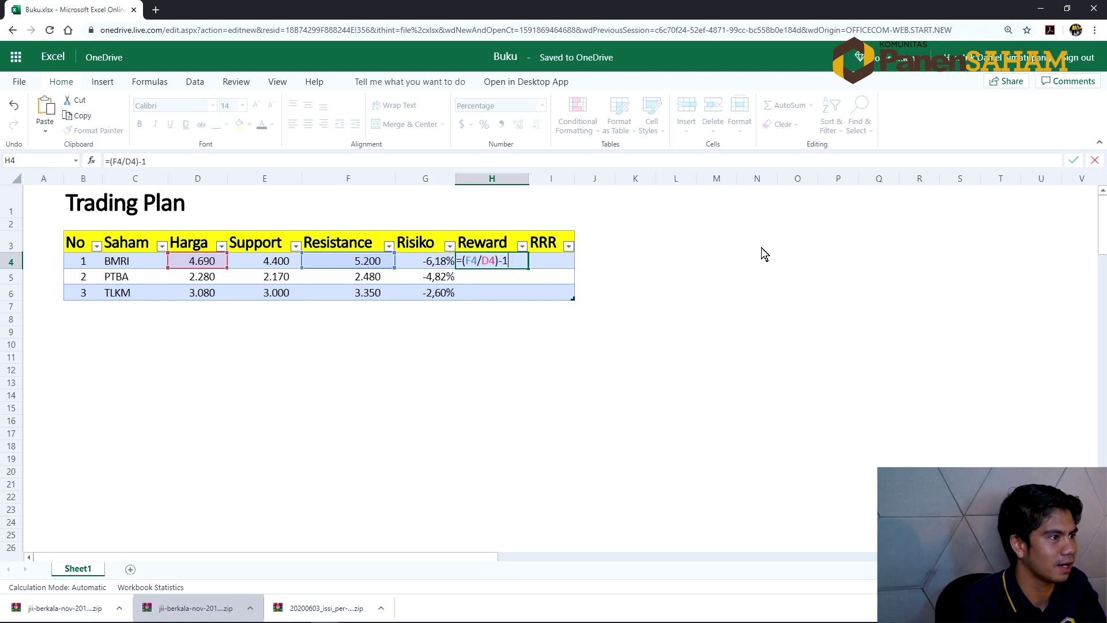
{"action": "key", "text": "Return"}
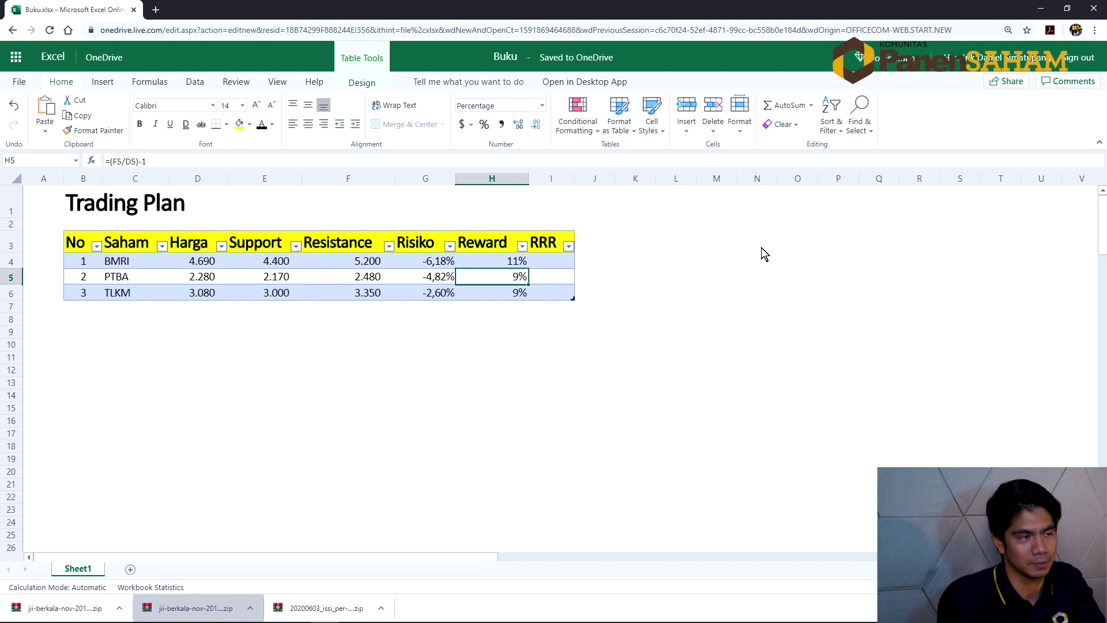
- Examine the price, support, resistance, risk and reward cells in the PTBA and TLKM rows
{"action": "key", "text": "Left"}
{"action": "key", "text": "Left"}
{"action": "key", "text": "Left"}
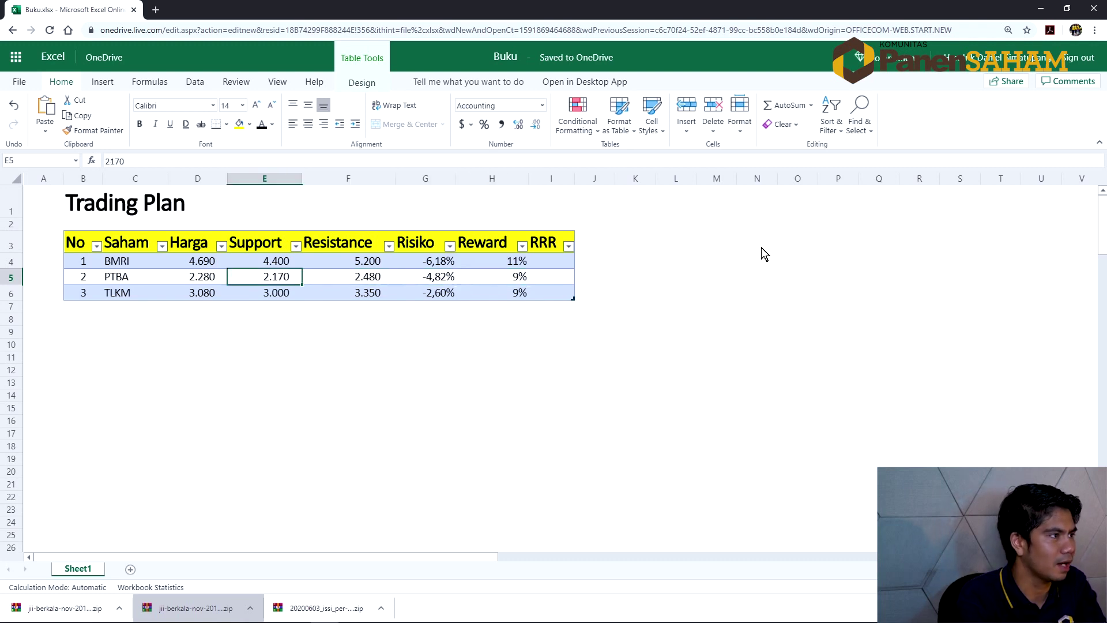
{"action": "key", "text": "Left"}
{"action": "key", "text": "Right"}
{"action": "key", "text": "Right"}
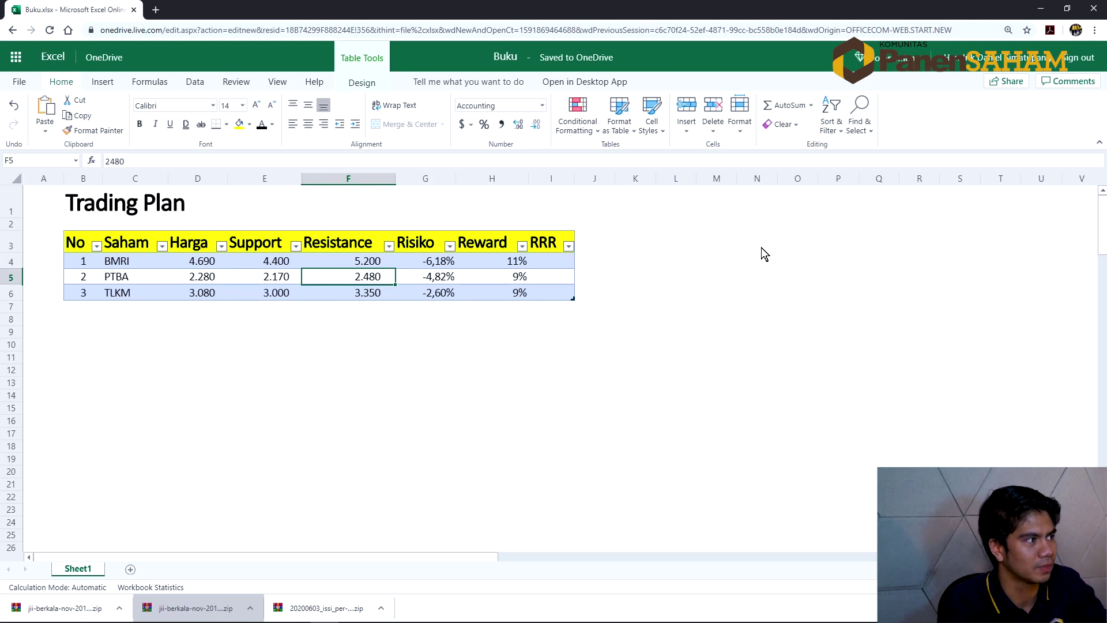
{"action": "key", "text": "Down"}
{"action": "key", "text": "Left"}
{"action": "key", "text": "Left"}
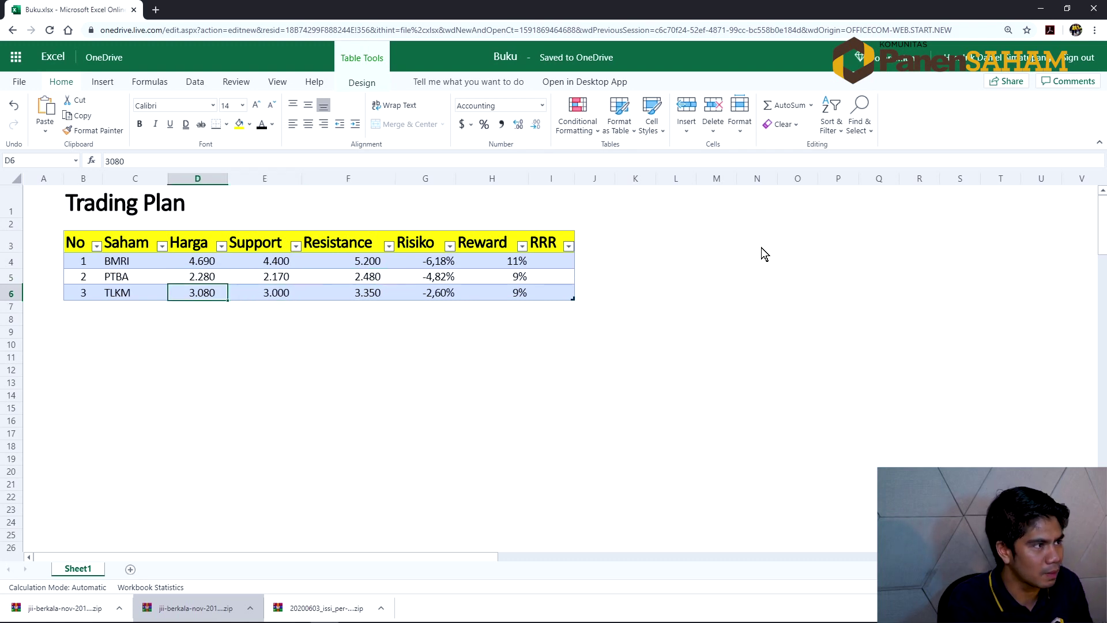
{"action": "key", "text": "Right"}
{"action": "key", "text": "Right"}
{"action": "key", "text": "Right"}
{"action": "key", "text": "Right"}
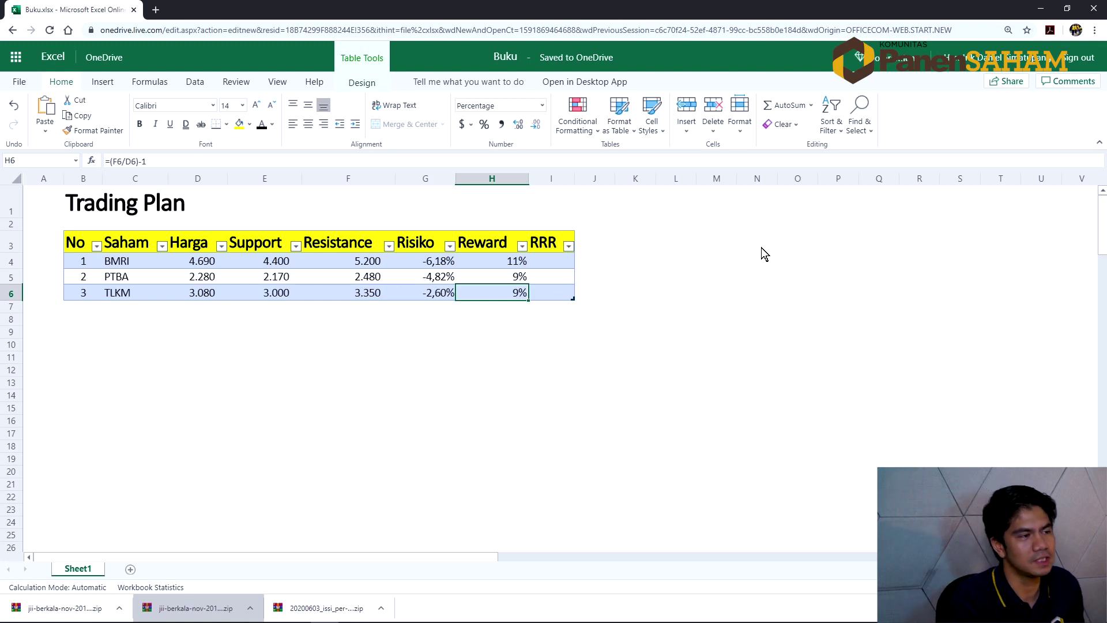
- Enter the formula =(H4/-G4) in the RRR cell of the BMRI row to fill the RRR column
{"action": "key", "text": "Up"}
{"action": "key", "text": "Up"}
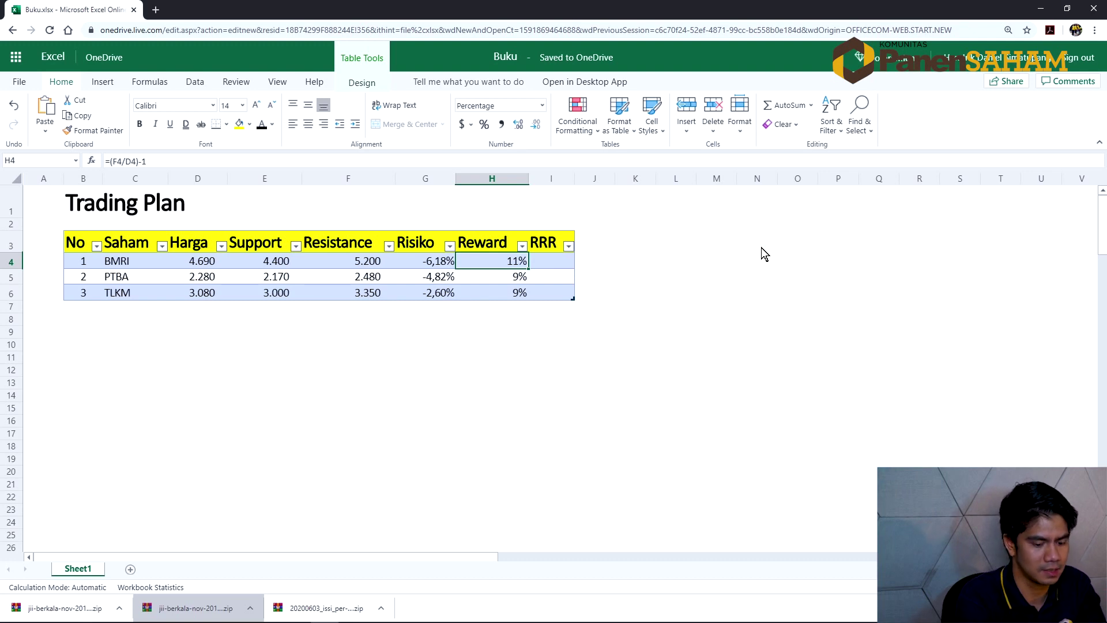
{"action": "key", "text": "Right"}
{"action": "type", "text": "=("}
{"action": "key", "text": "Left"}
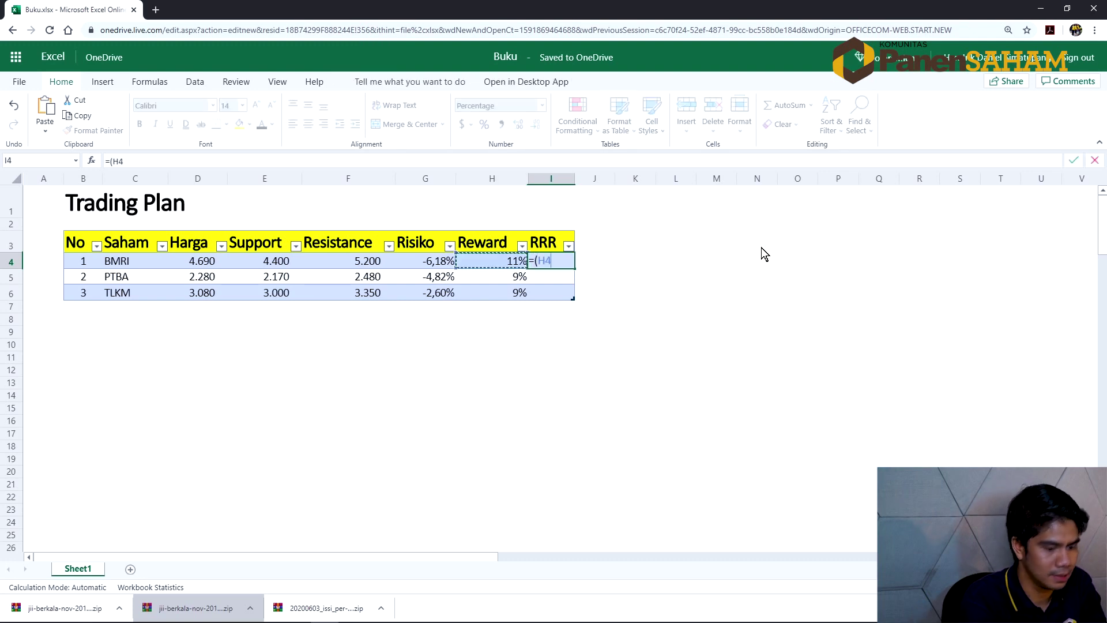
{"action": "type", "text": "/"}
{"action": "key", "text": "Left"}
{"action": "key", "text": "Left"}
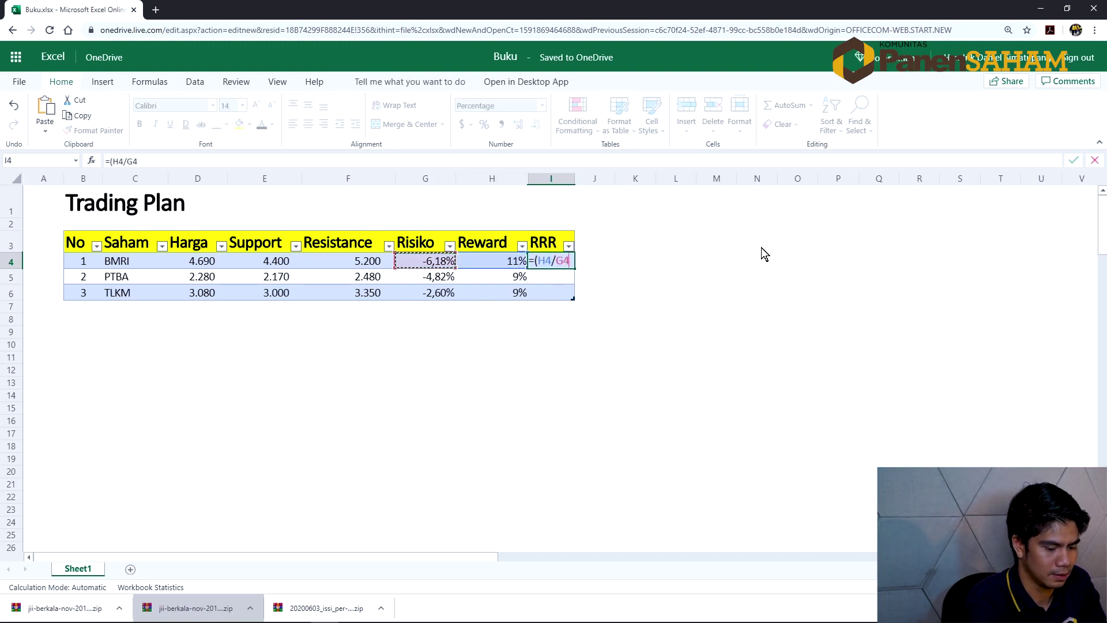
{"action": "type", "text": "-"}
{"action": "key", "text": "Left"}
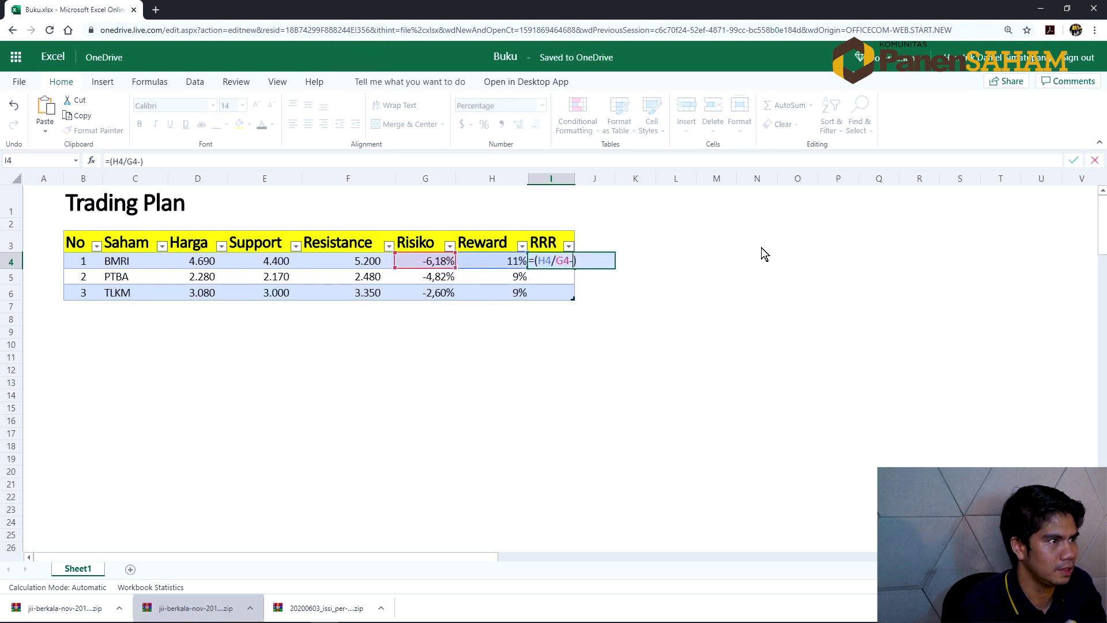
{"action": "key", "text": "Left"}
{"action": "key", "text": "BackSpace"}
{"action": "key", "text": "BackSpace"}
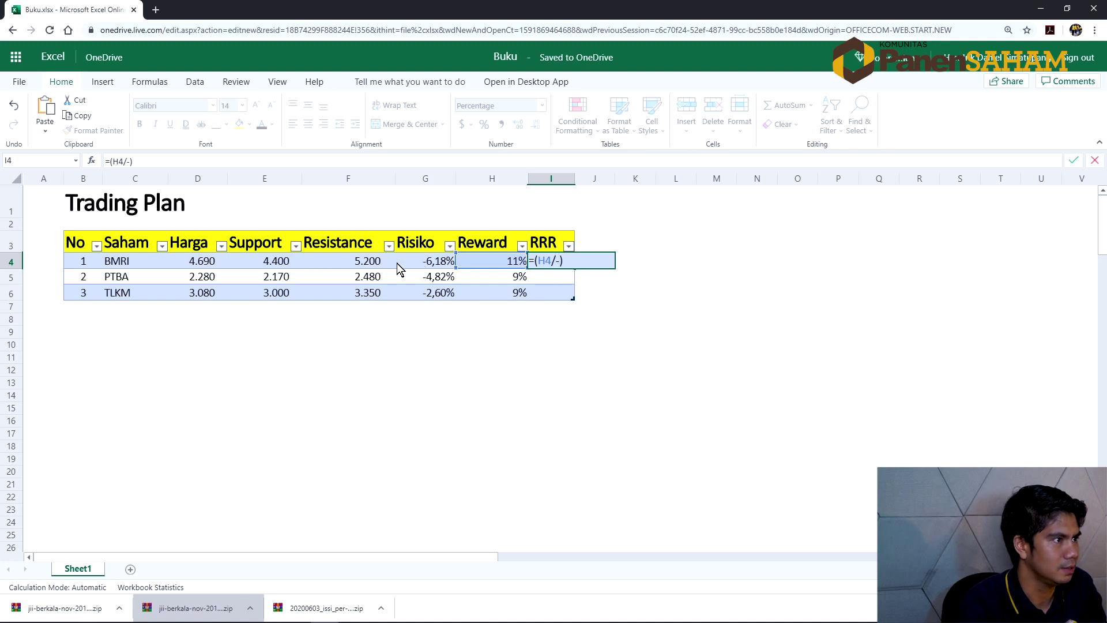
{"action": "left_click", "coordinate": [430, 261]}
{"action": "key", "text": "Return"}
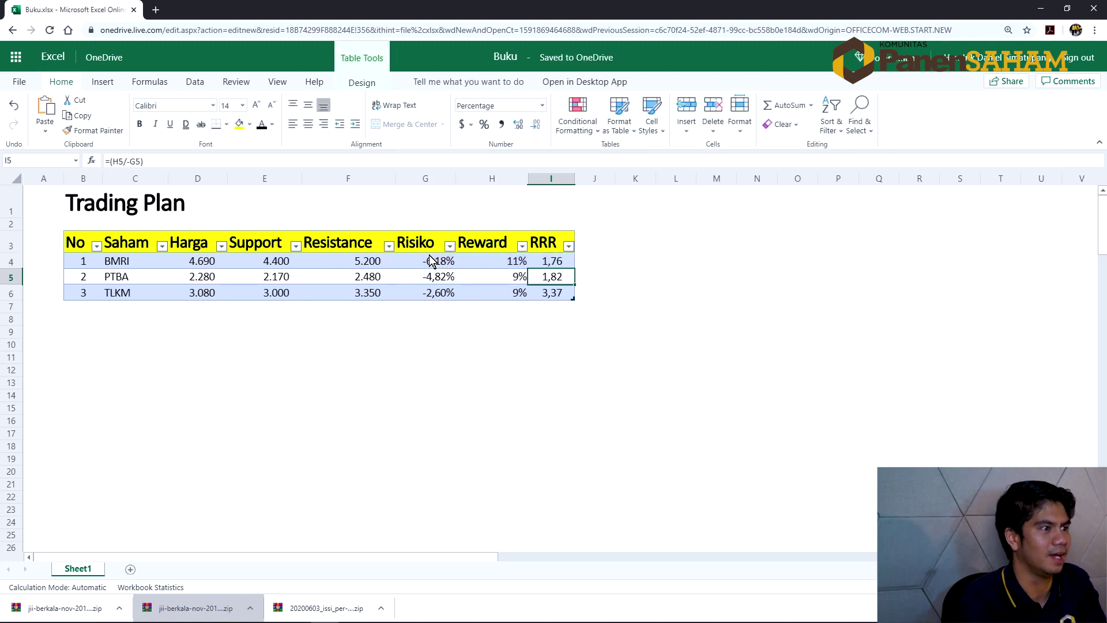
- Examine the RRR and Reward cells of BMRI and the Risiko and Reward cells of TLKM
{"action": "key", "text": "Up"}
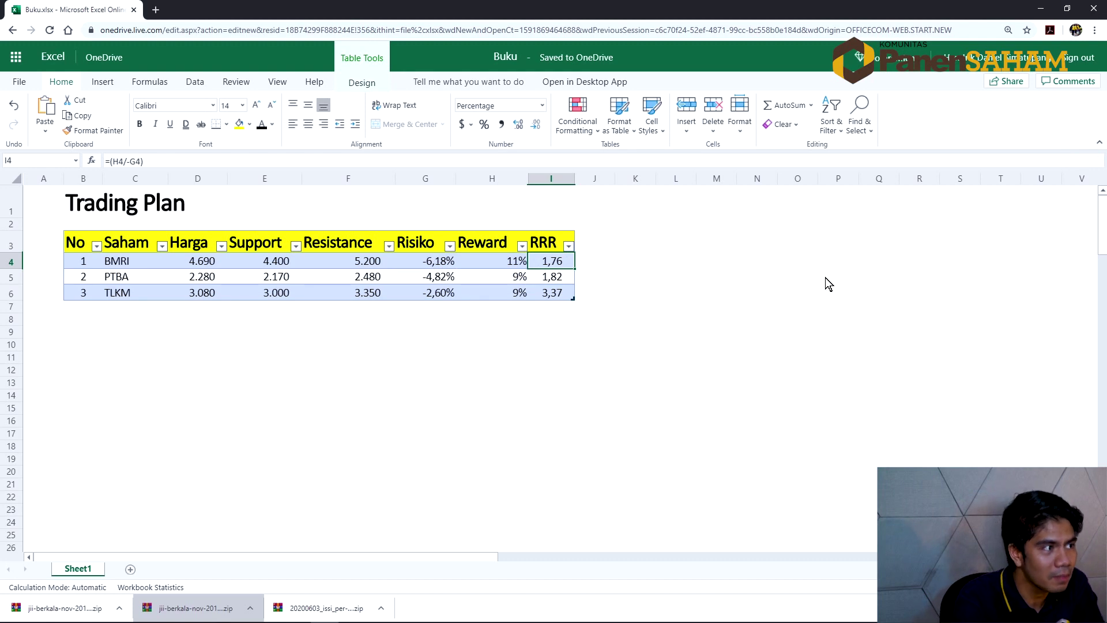
{"action": "left_click", "coordinate": [521, 262]}
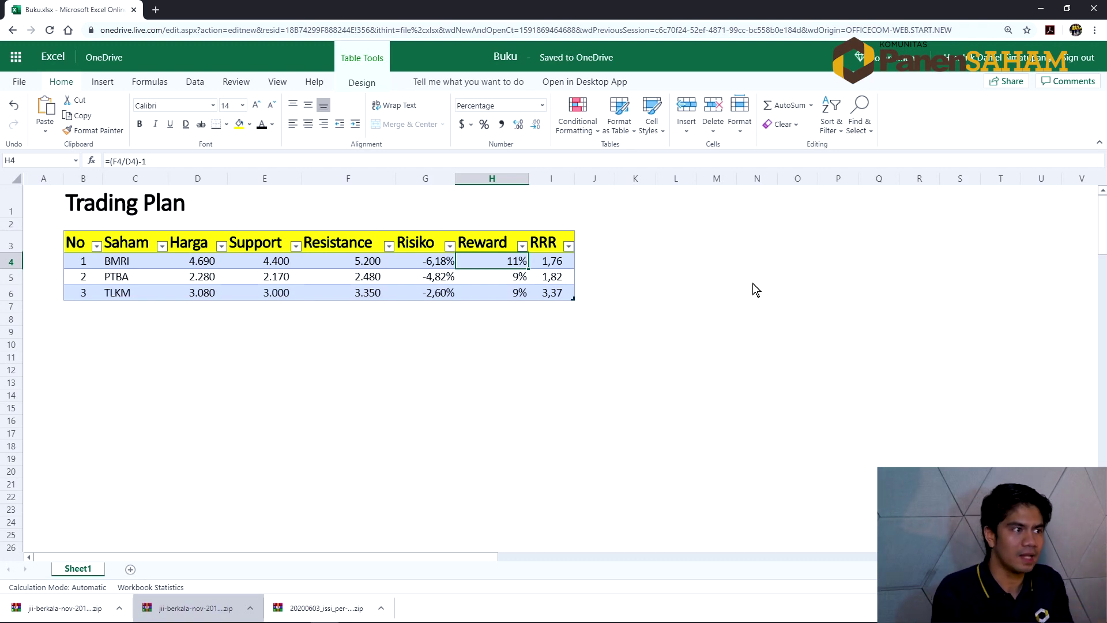
{"action": "left_click", "coordinate": [429, 292]}
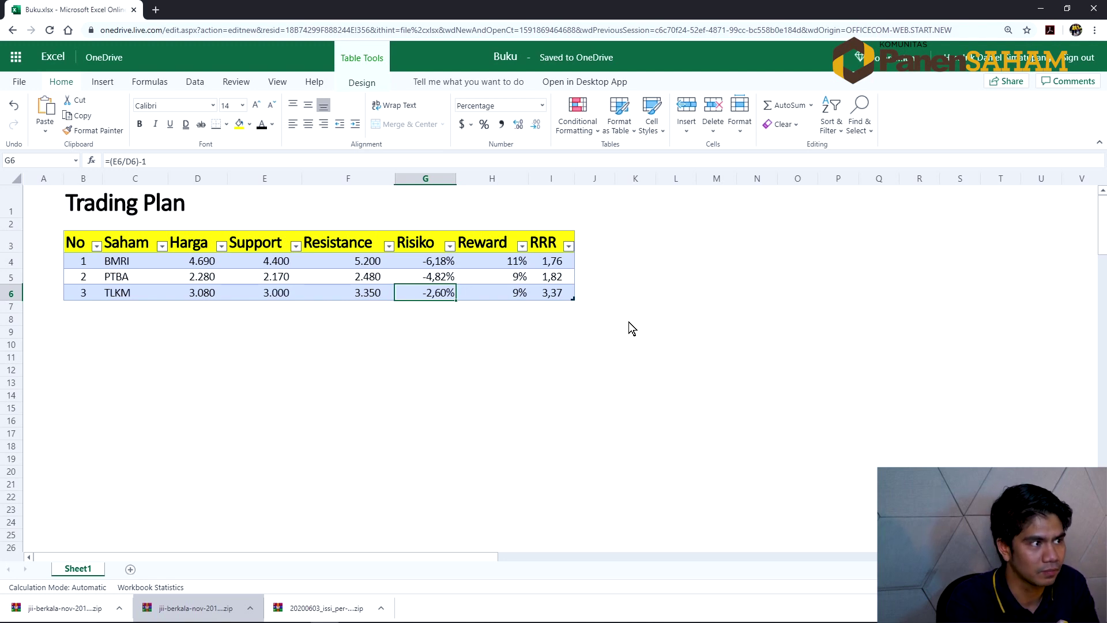
{"action": "left_click", "coordinate": [507, 292]}
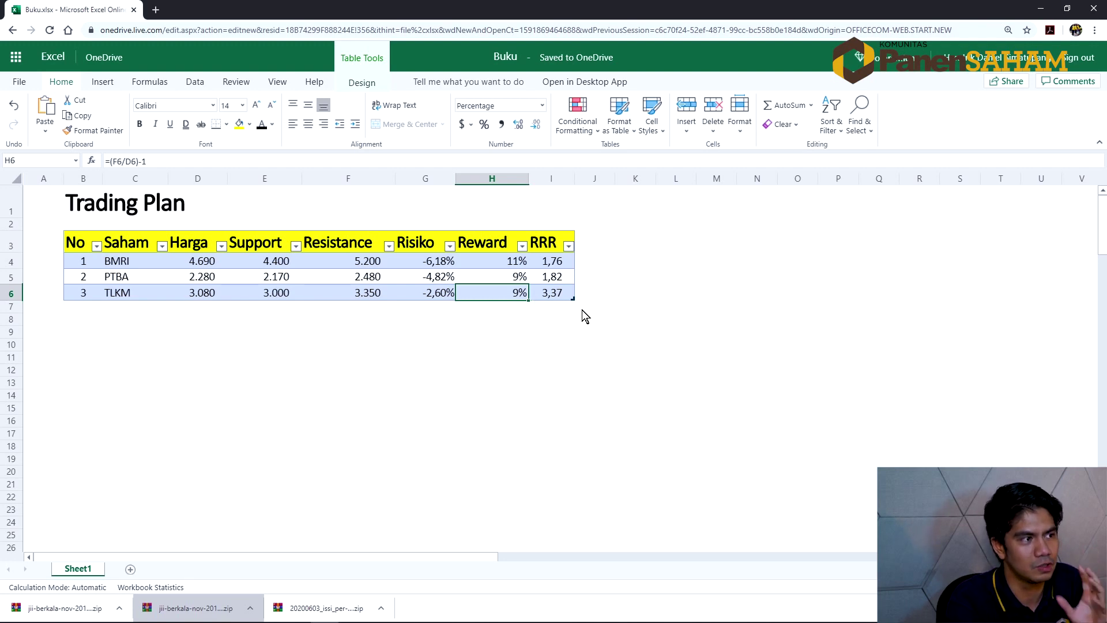
{"action": "left_click", "coordinate": [517, 265]}
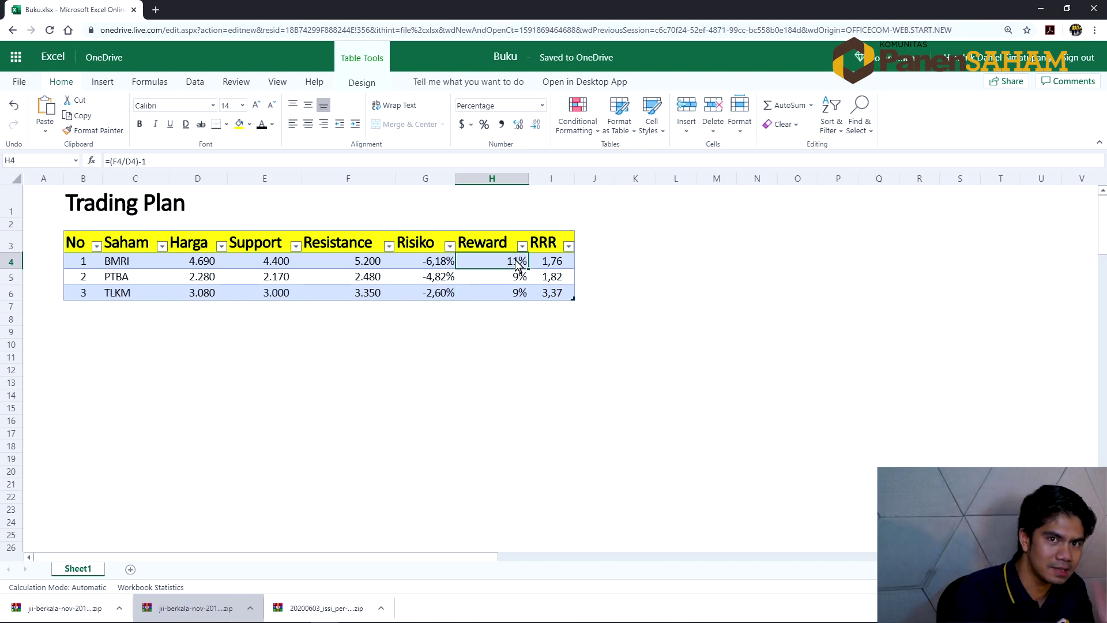